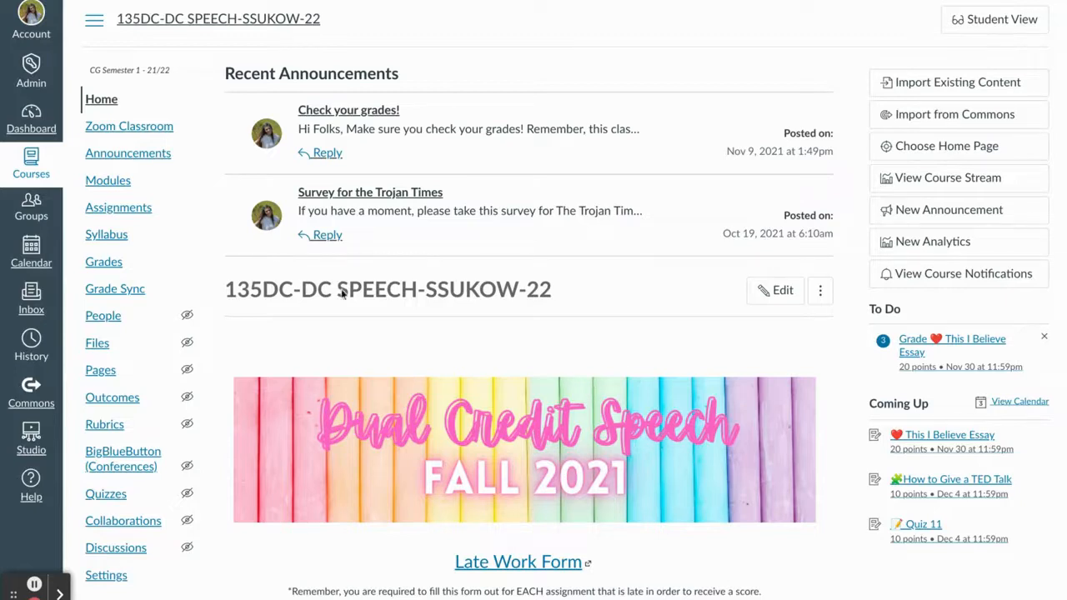
Step: In the course modules, create a new assignment named TRANSFER SUMMATIVE in the Week 1 module
left_click(110, 181)
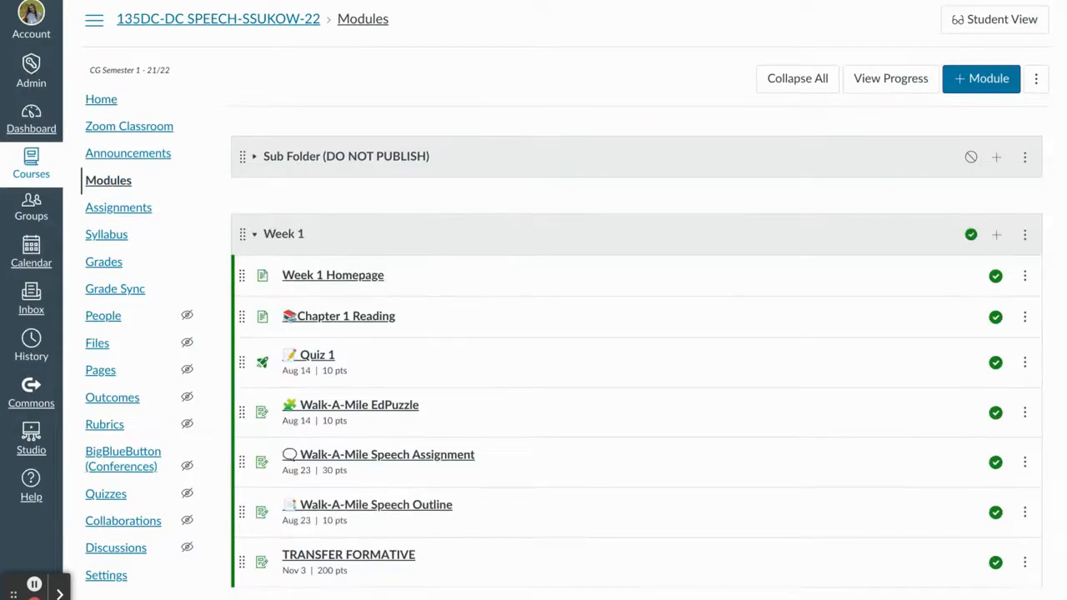
scroll(634, 334, "down", 3)
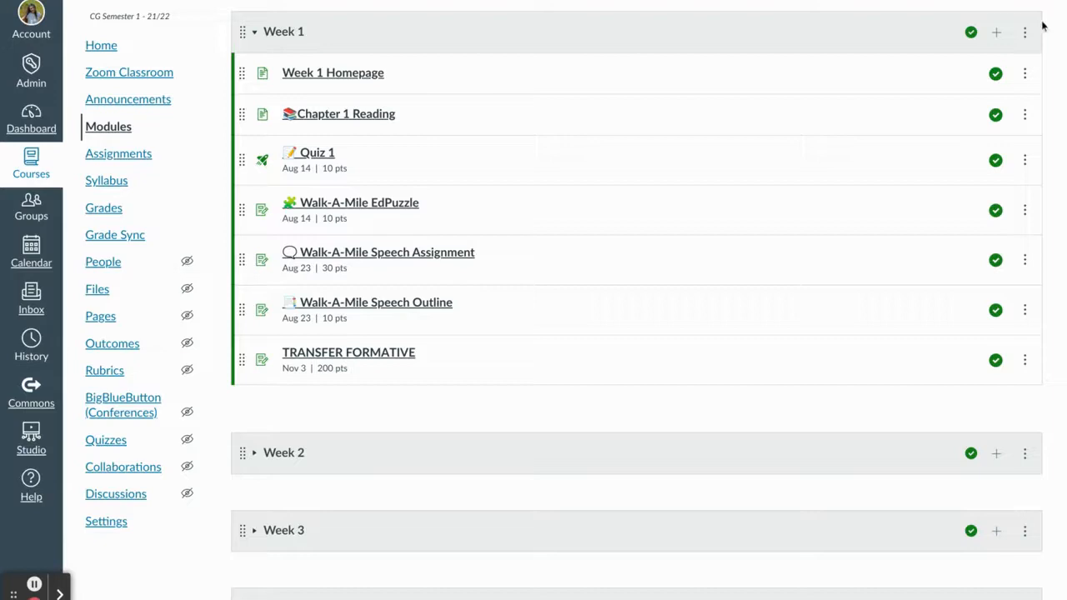
left_click(999, 36)
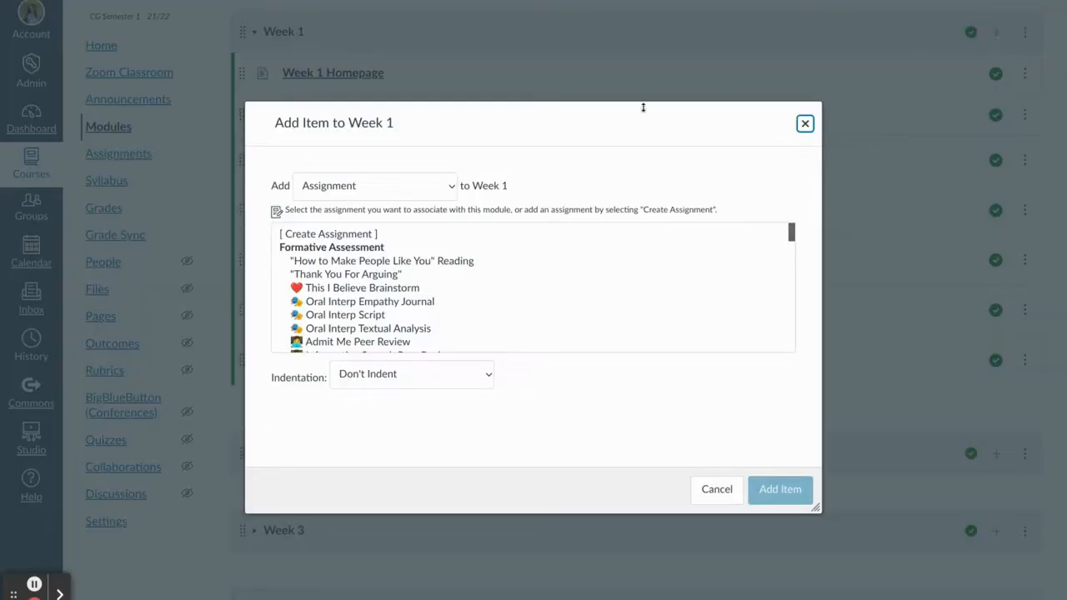
left_click(390, 235)
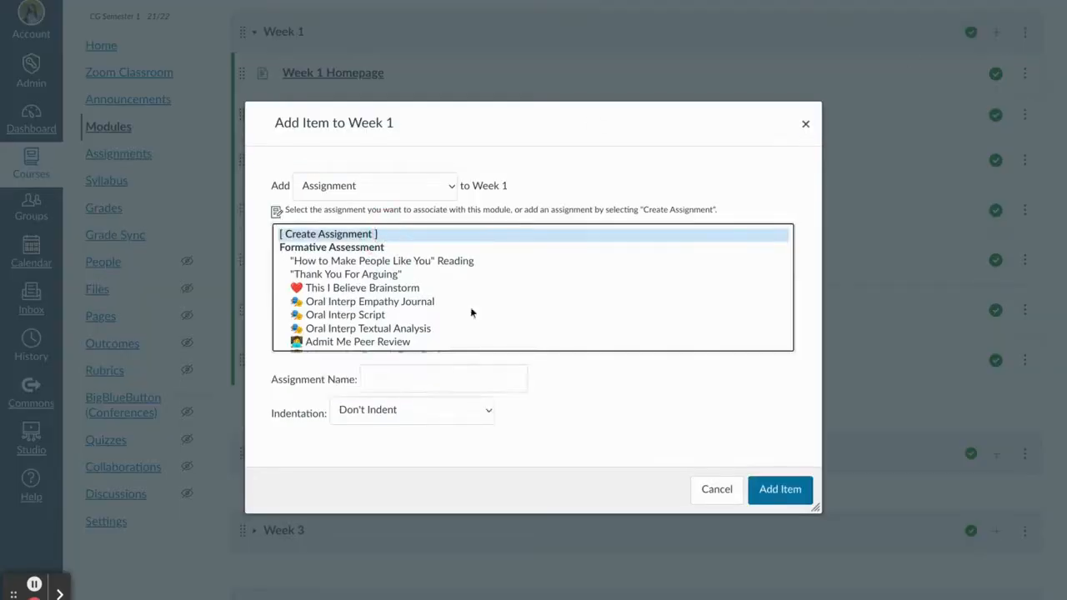
left_click(435, 377)
type("TR")
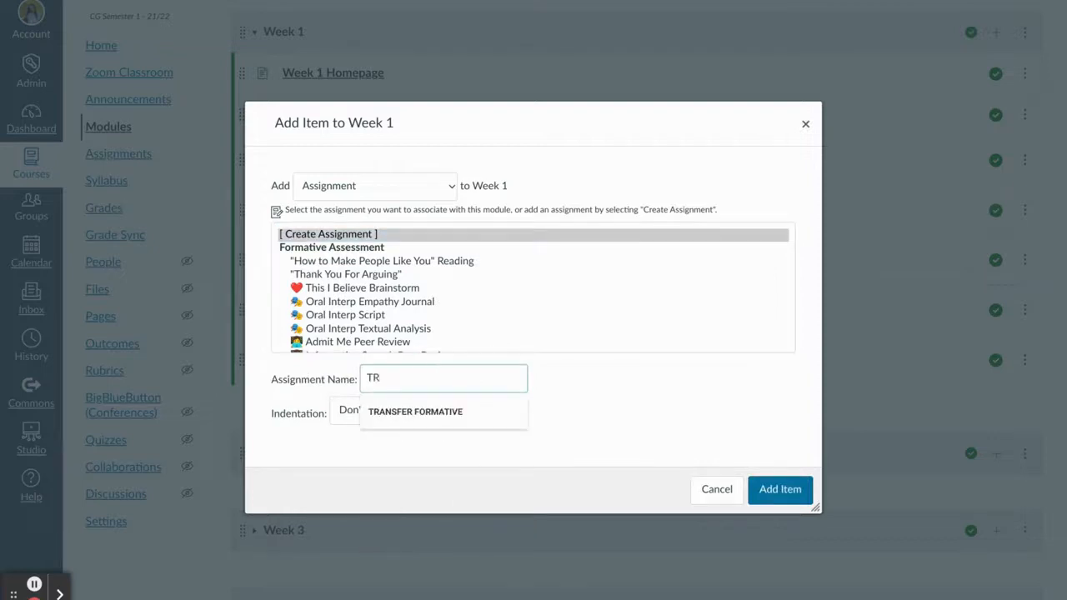
key("Down")
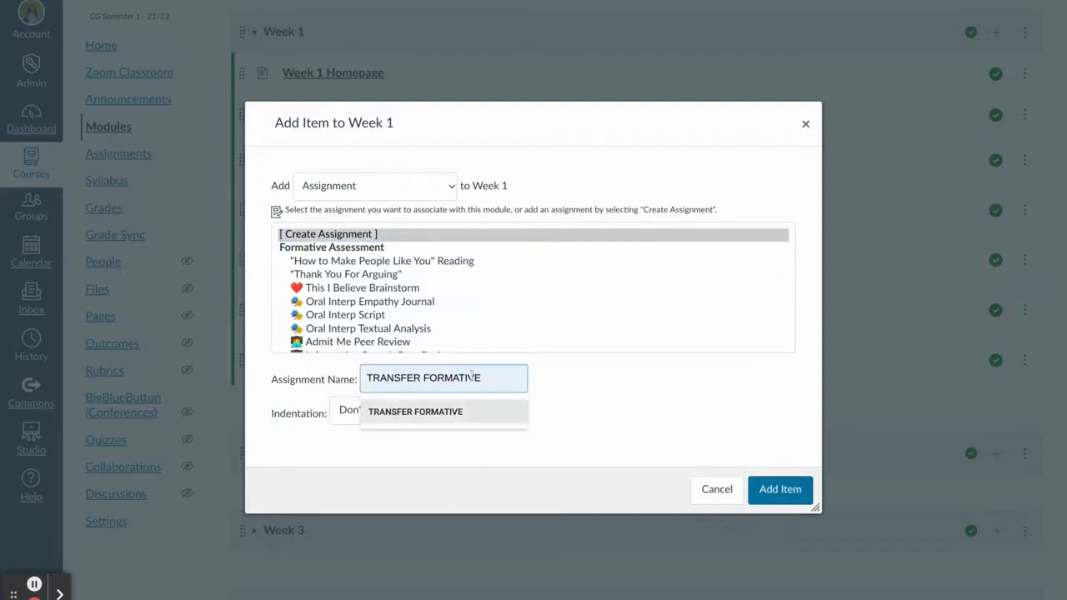
left_click(496, 380)
left_click(428, 415)
left_click(455, 384)
double_click(456, 384)
type("SUMMATIVE")
left_click(772, 490)
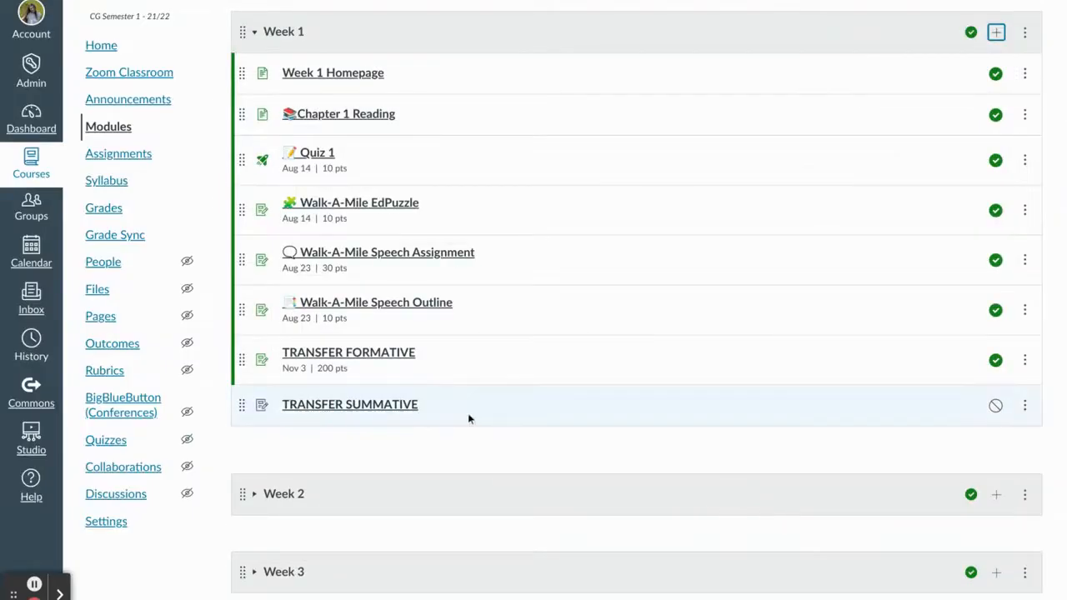
Step: Edit the TRANSFER SUMMATIVE assignment to be worth 200 points in the Summative Assessment group
left_click(386, 407)
left_click(776, 92)
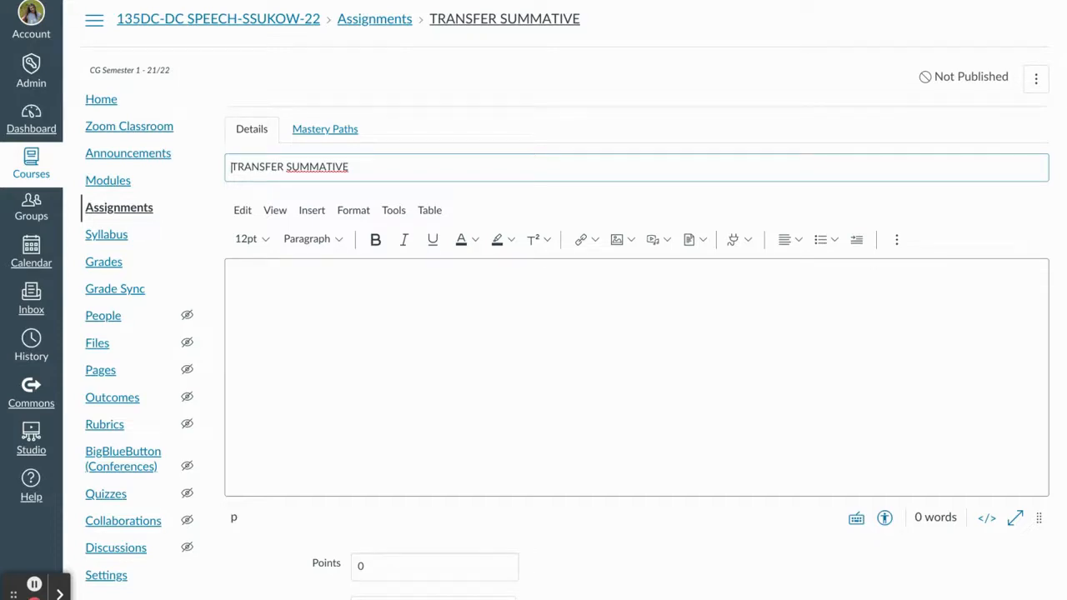
scroll(607, 245, "down", 3)
left_click(389, 367)
key("BackSpace")
type("200")
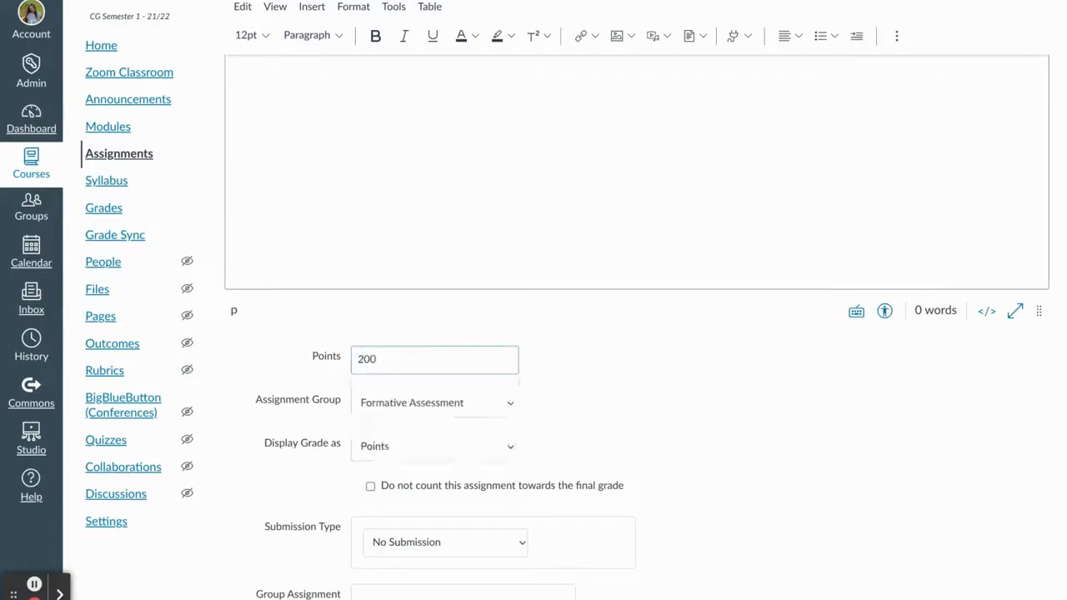
left_click(414, 416)
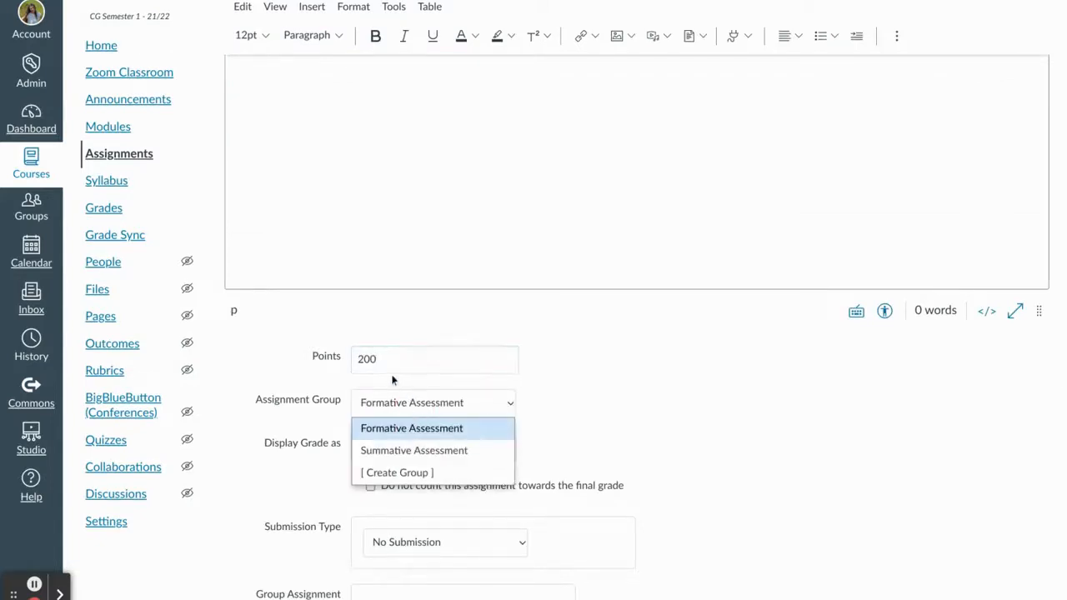
left_click(414, 450)
left_click(676, 437)
Step: Set the assignment's due date to Nov 9, 2021, 11:59 PM, then save and publish it
scroll(676, 437, "down", 3)
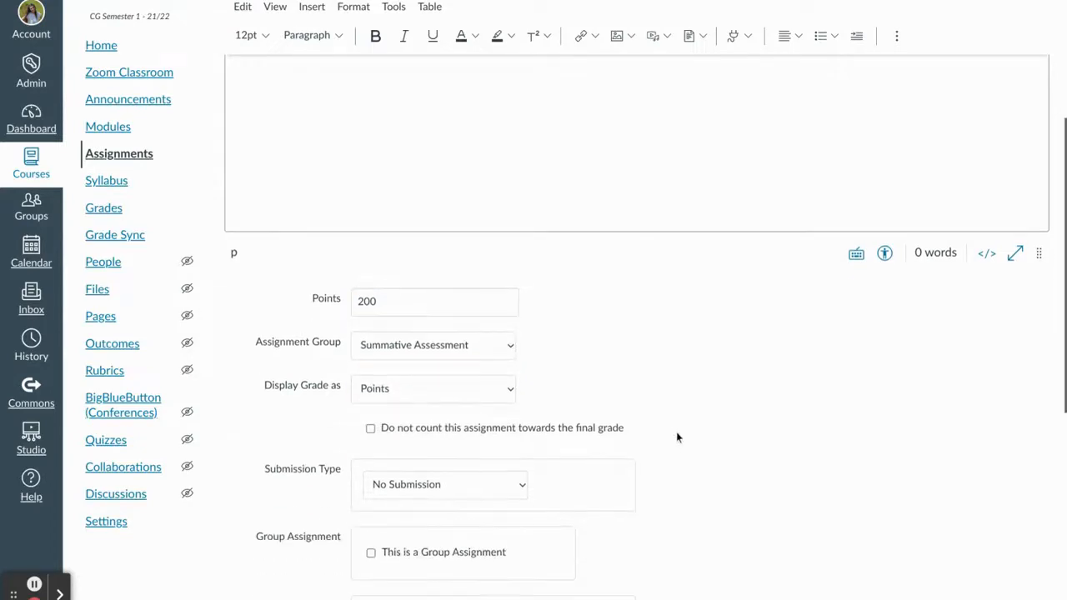
left_click(551, 474)
scroll(656, 481, "down", 3)
left_click(608, 383)
left_click(427, 480)
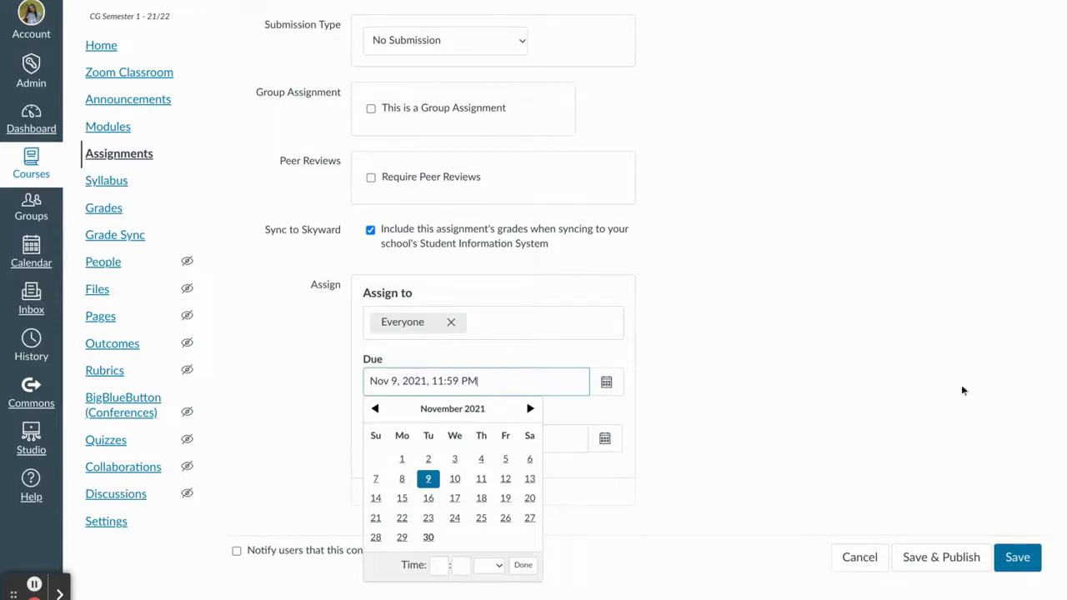
left_click(969, 494)
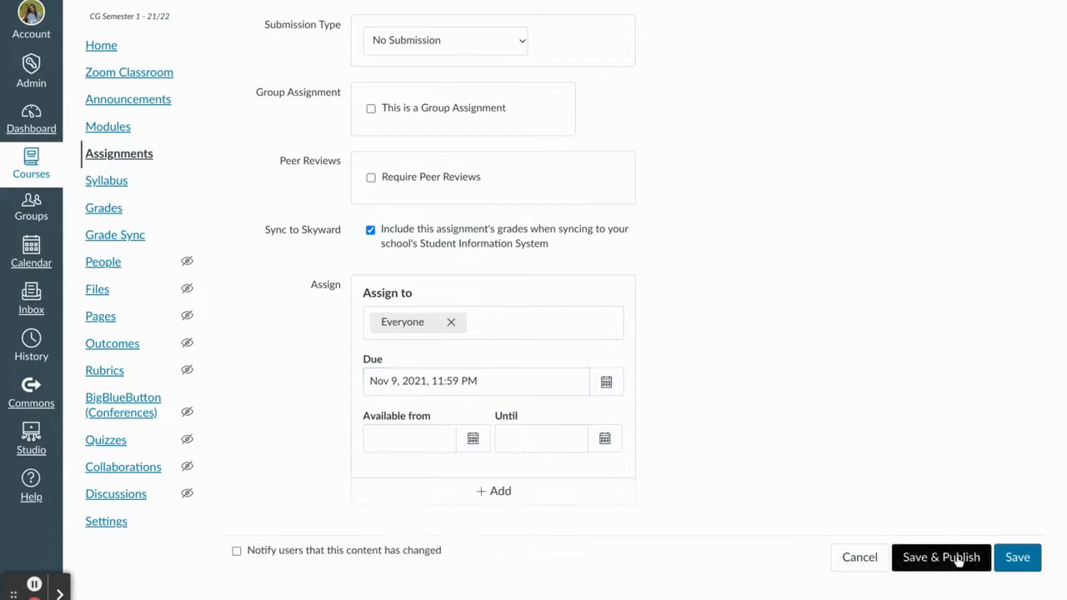
left_click(961, 561)
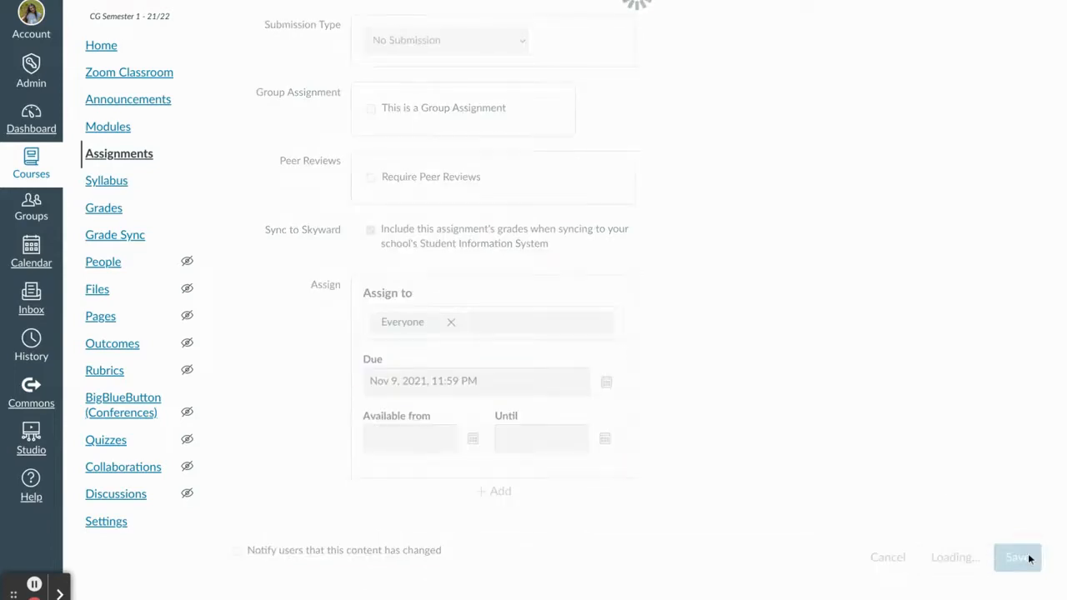
Step: Open the course gradebook and filter it to the Week 1 module
left_click(108, 264)
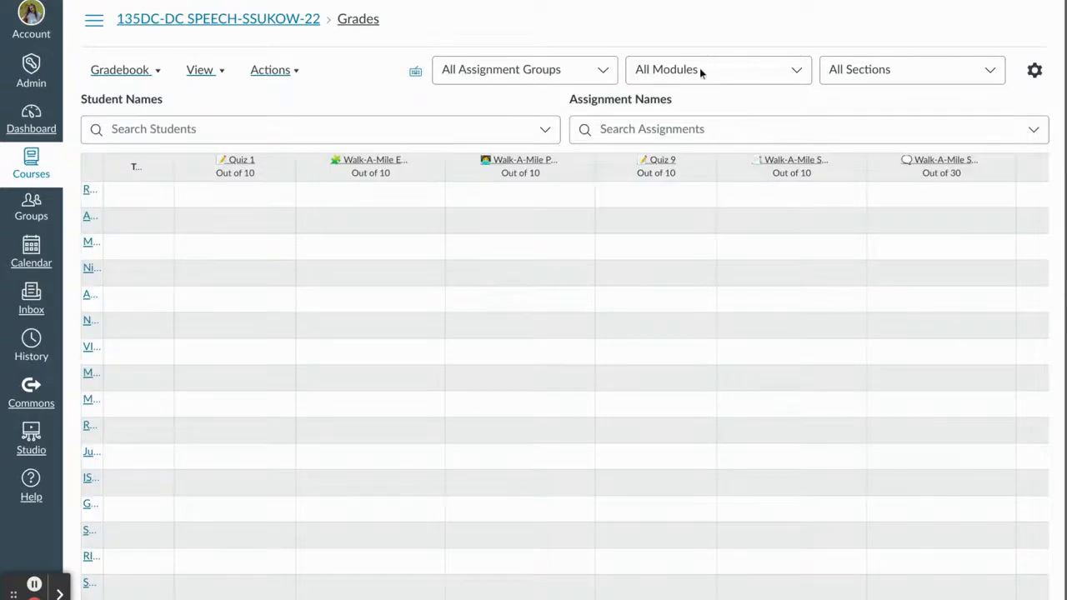
left_click(699, 73)
left_click(742, 77)
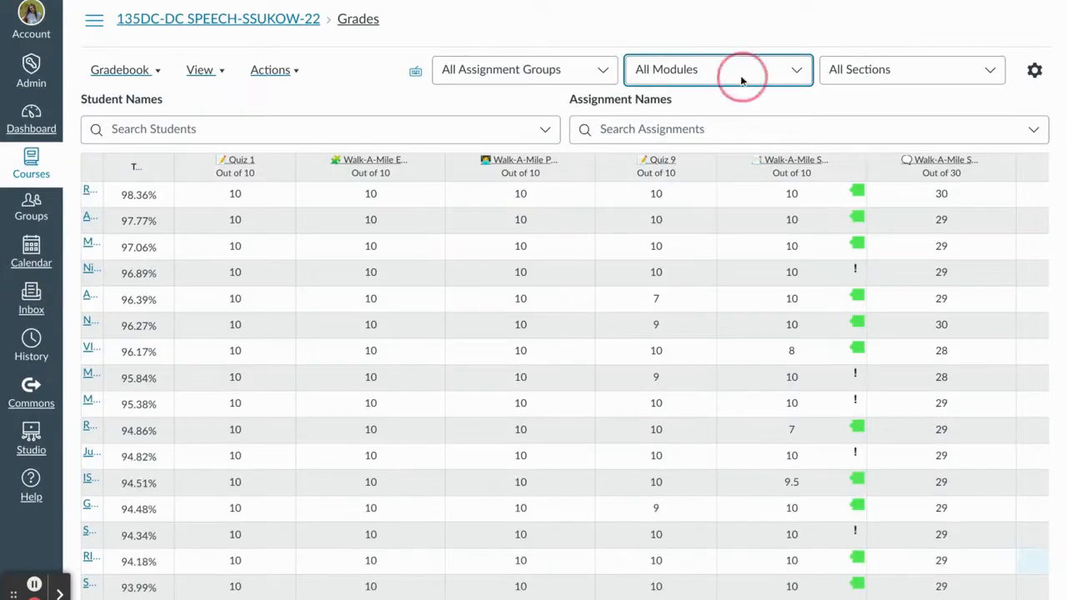
left_click(676, 178)
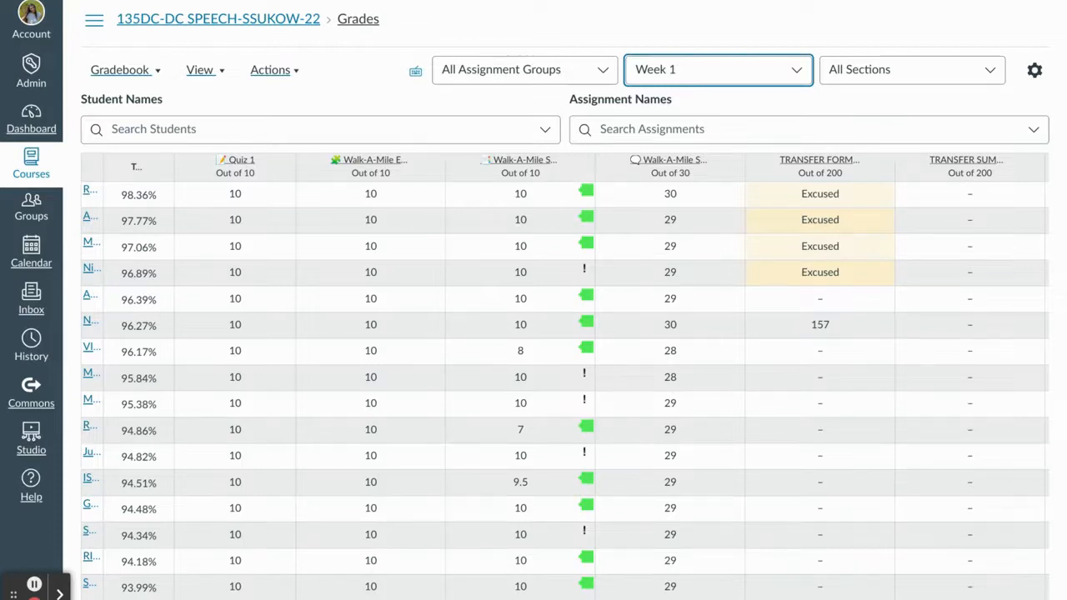
Step: Excuse the fifth listed student from TRANSFER FORMATIVE by entering "ex" as the grade
left_click(828, 300)
type("ex")
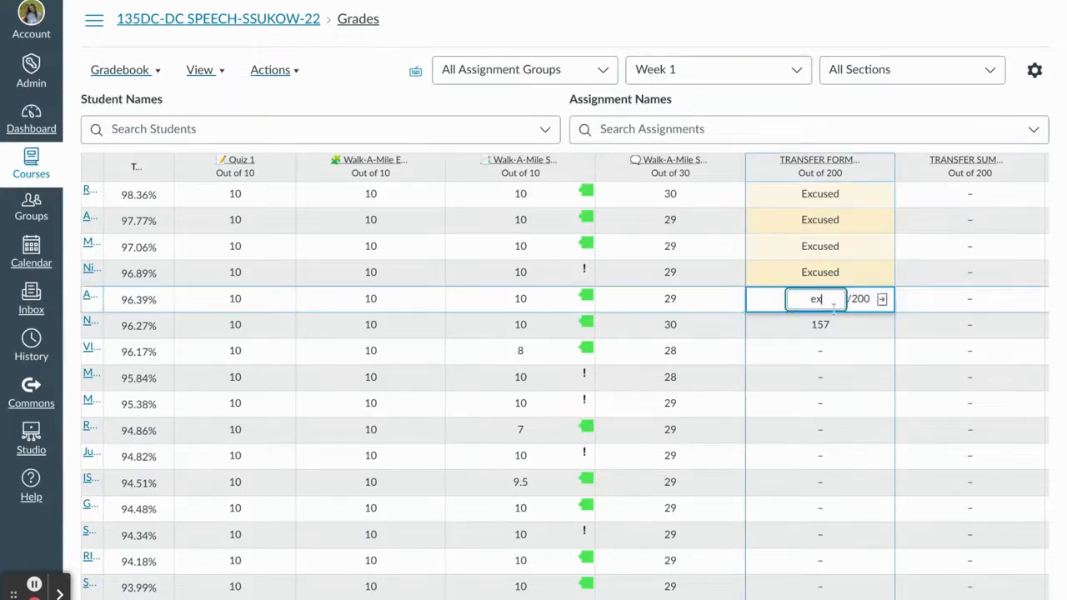
left_click(829, 353)
Step: Excuse the first three listed students from TRANSFER SUMMATIVE by entering "ex" as each grade
left_click(953, 196)
type("ex")
left_click(972, 226)
left_click(974, 226)
type("ex")
left_click(974, 249)
left_click(973, 249)
type("ex")
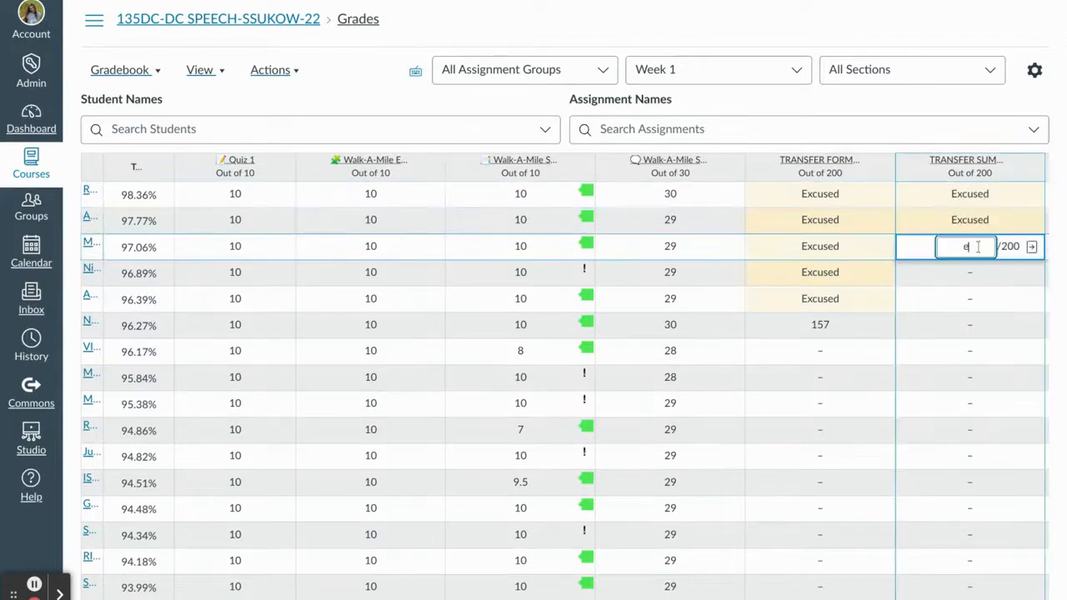
Step: Clear the sixth listed student's TRANSFER FORMATIVE score so the grade is left blank
left_click(822, 330)
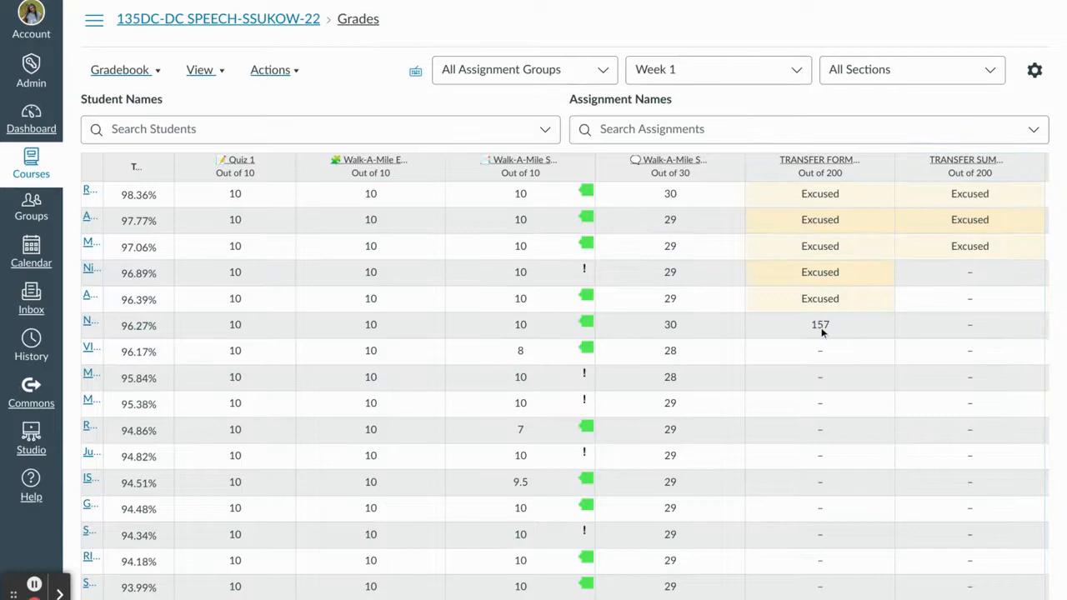
left_click(823, 331)
key("BackSpace")
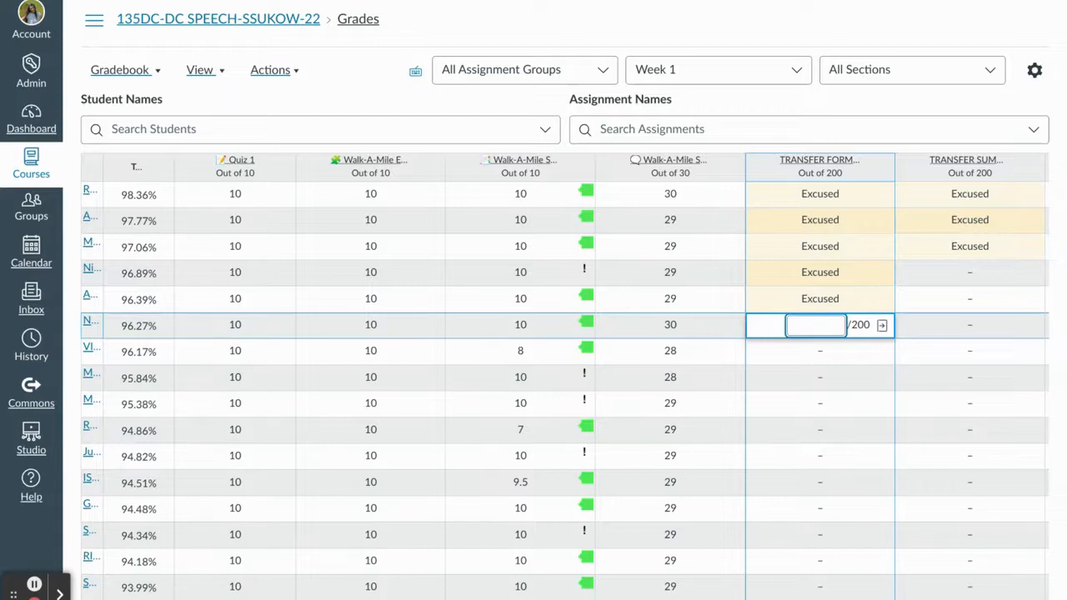
type("157")
key("BackSpace")
key("BackSpace")
key("BackSpace")
left_click(274, 71)
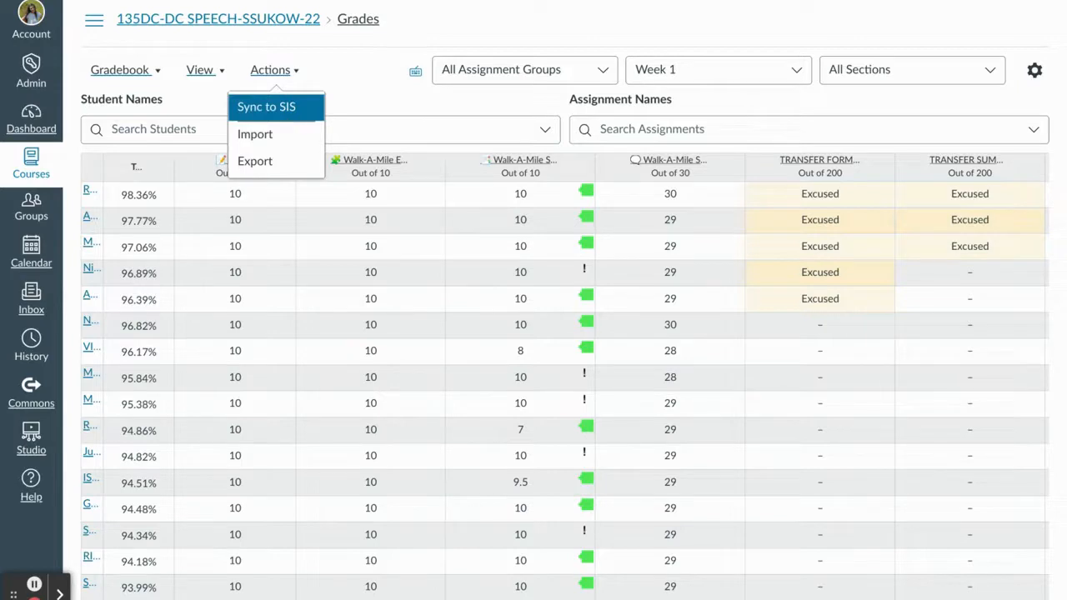
key("Down")
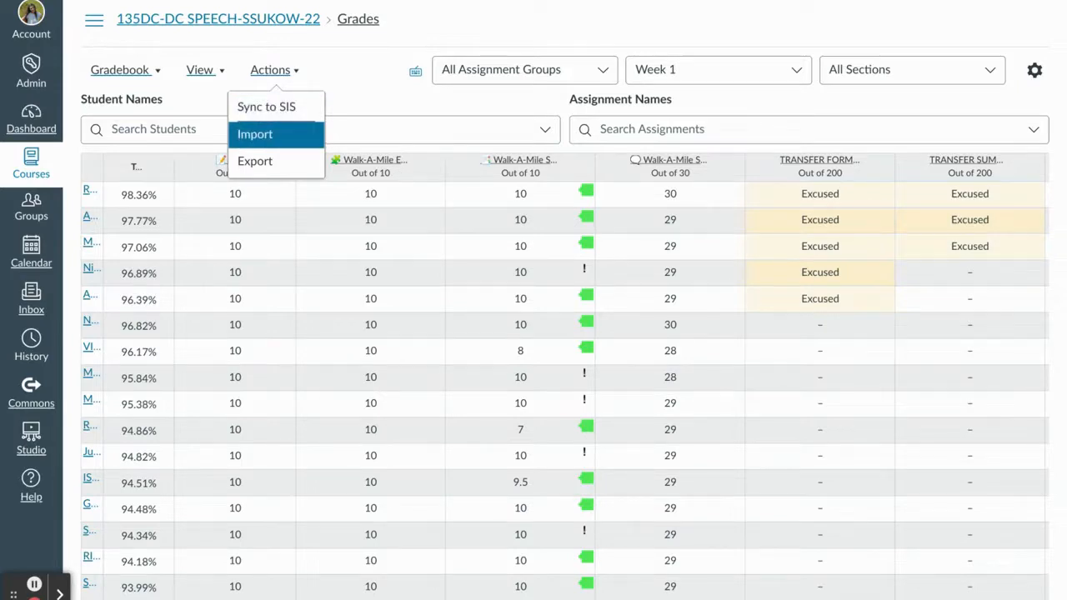
Step: Switch to the Skyward login window and sign in with the saved login ID and password
left_click(618, 598)
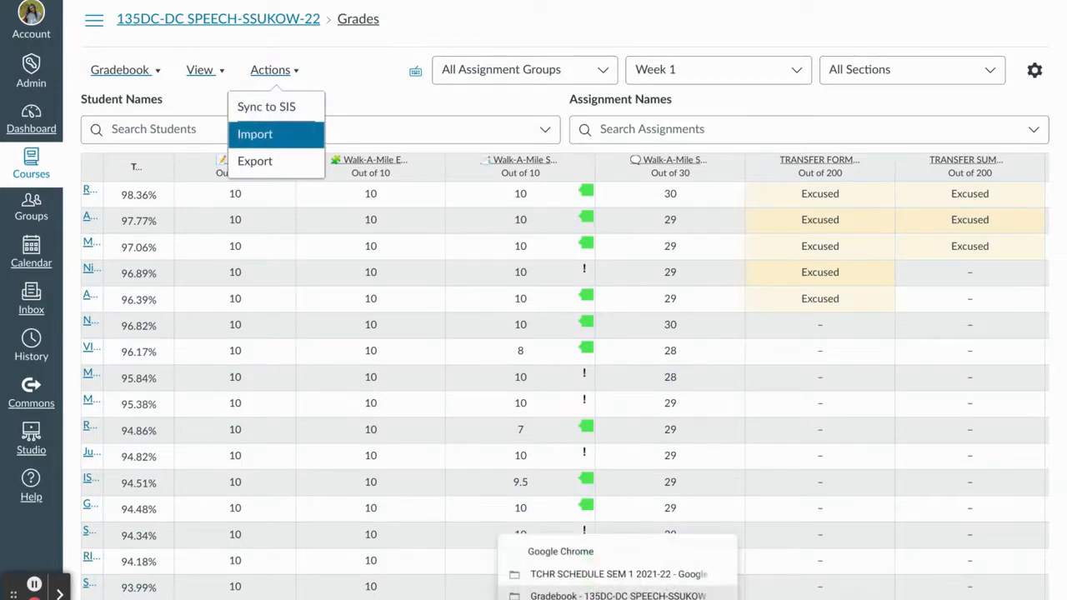
key("Up")
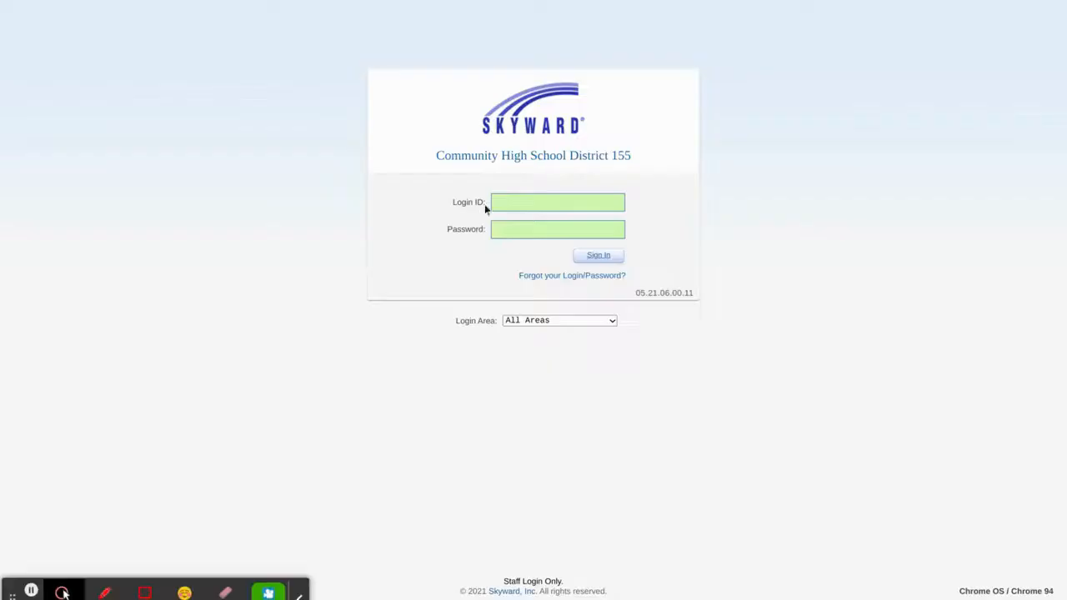
left_click(496, 203)
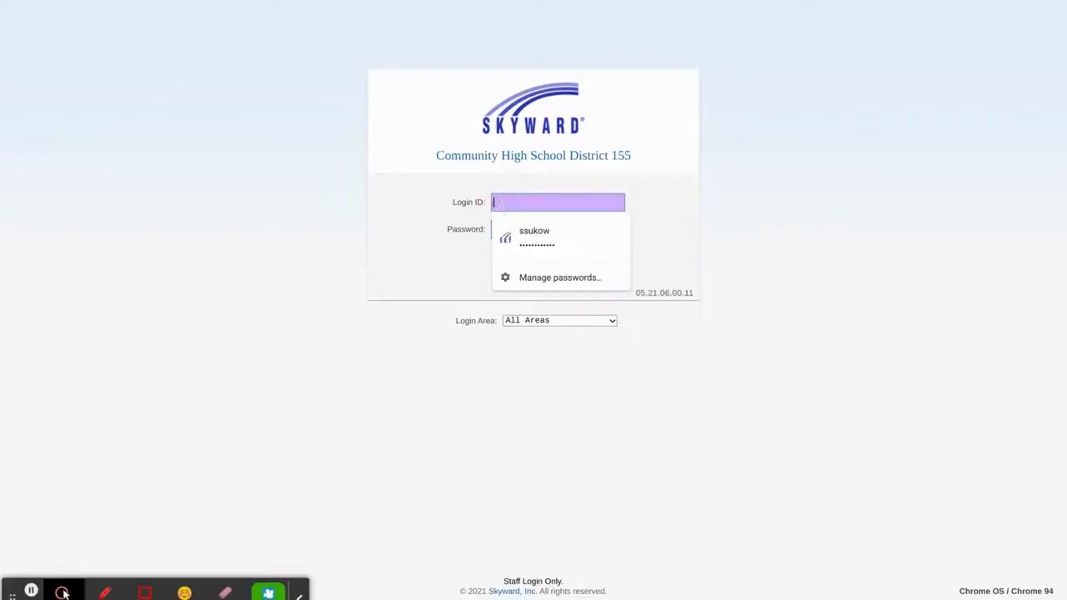
left_click(542, 237)
left_click(593, 256)
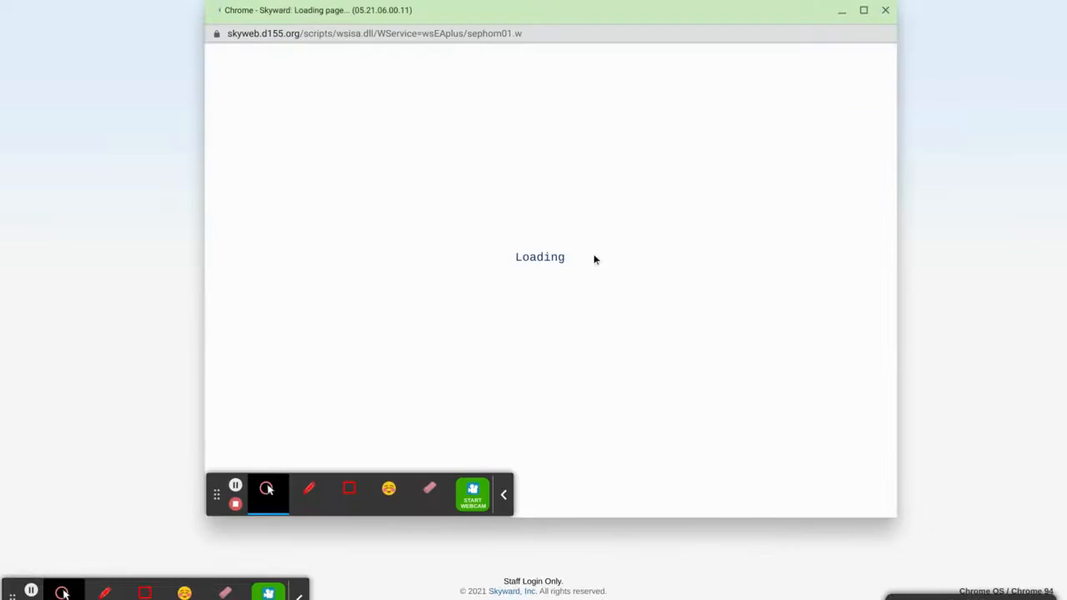
Step: Open the teacher gradebook for the period 2 DC SPEECH class, 135DC / 20
left_click(287, 93)
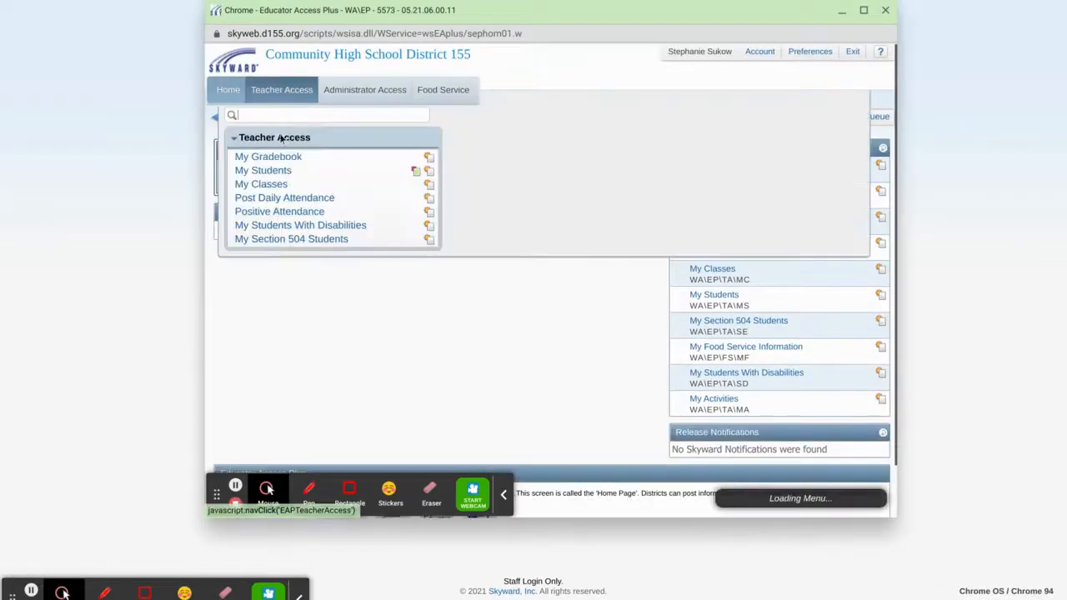
left_click(275, 156)
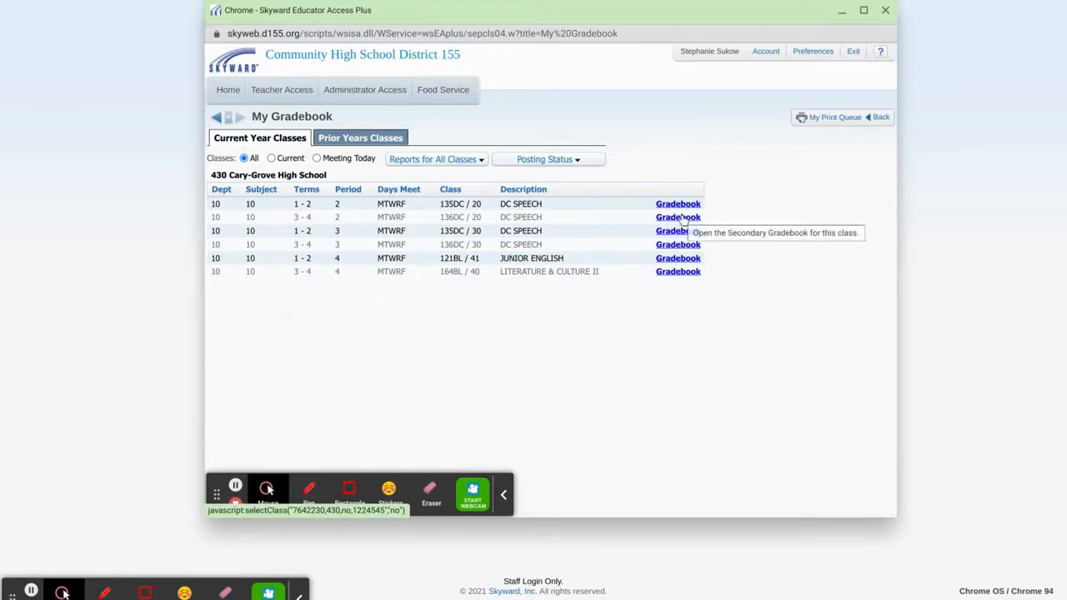
left_click(680, 205)
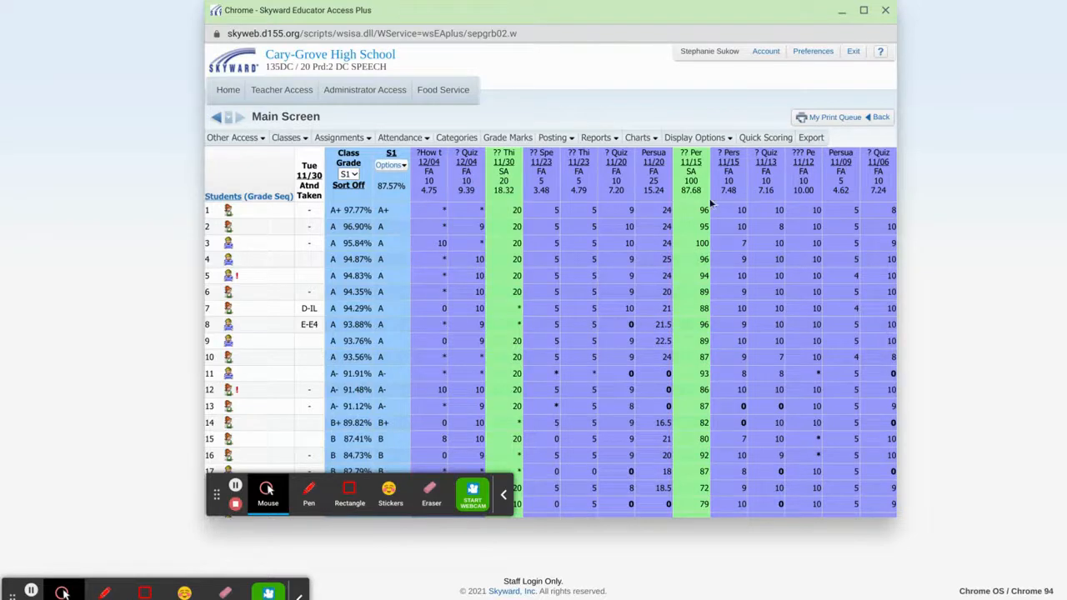
Step: From Quiz 11's assignment display options, turn off the average scores of the assignment and of class grades, and save
left_click(467, 171)
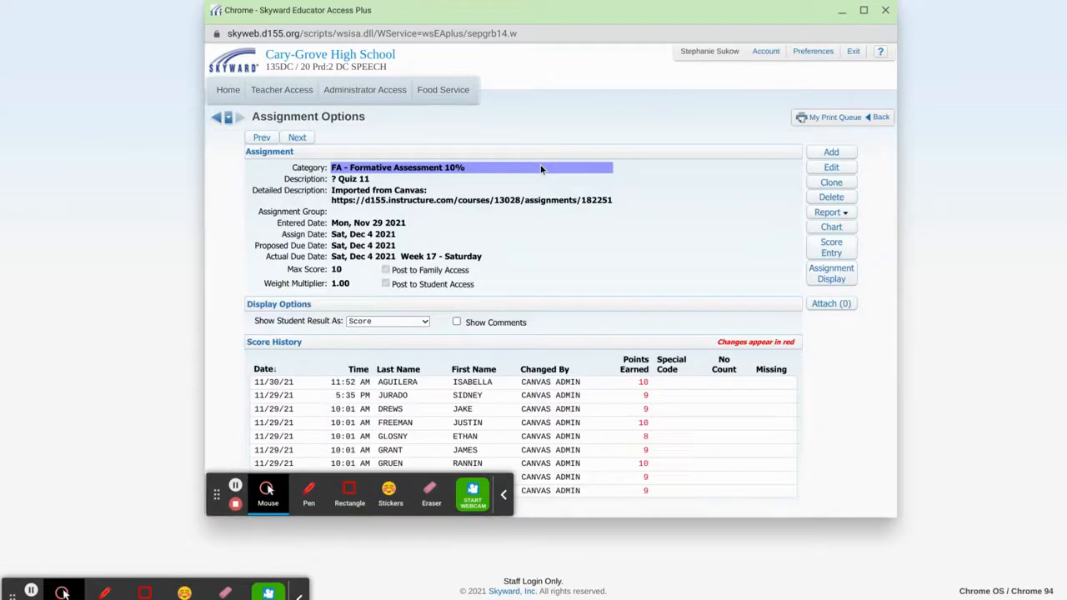
left_click(843, 282)
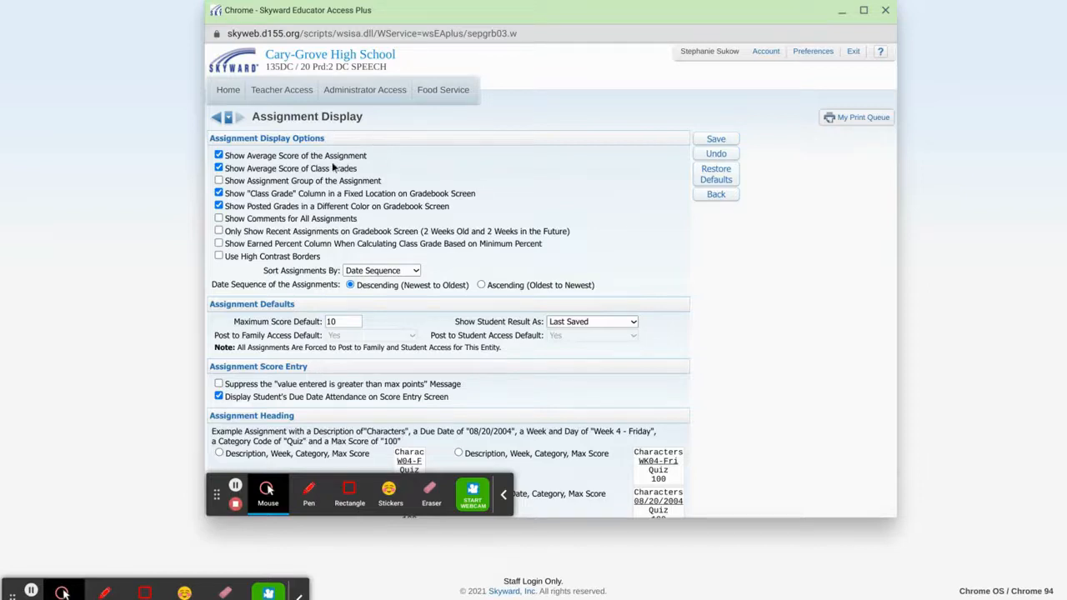
left_click(298, 156)
left_click(289, 170)
left_click(722, 142)
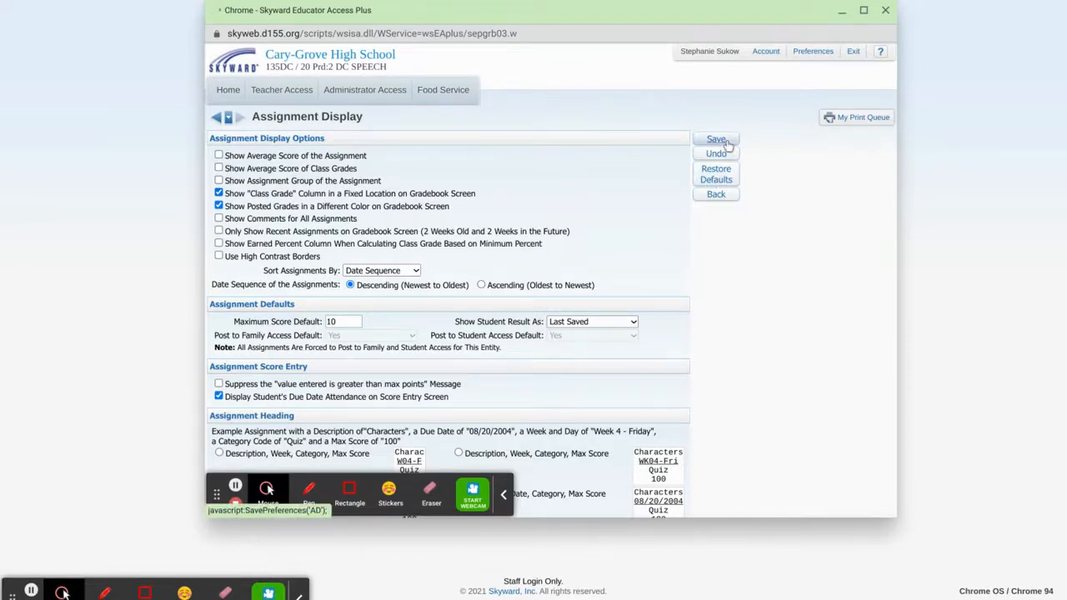
Step: Return to the gradebook's main screen and close the Skyward educator window
left_click(881, 118)
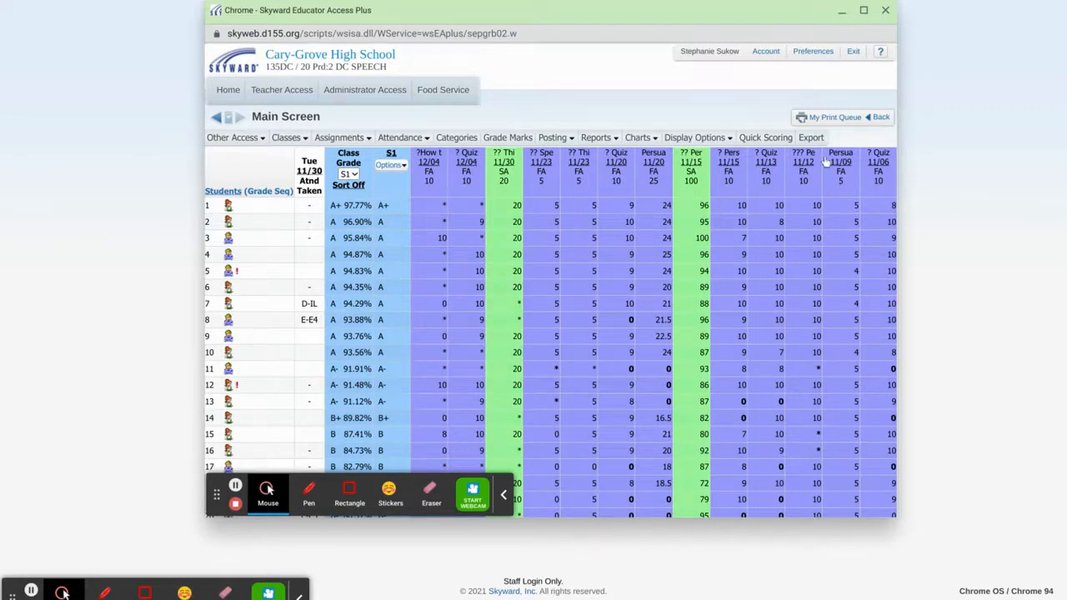
left_click(882, 12)
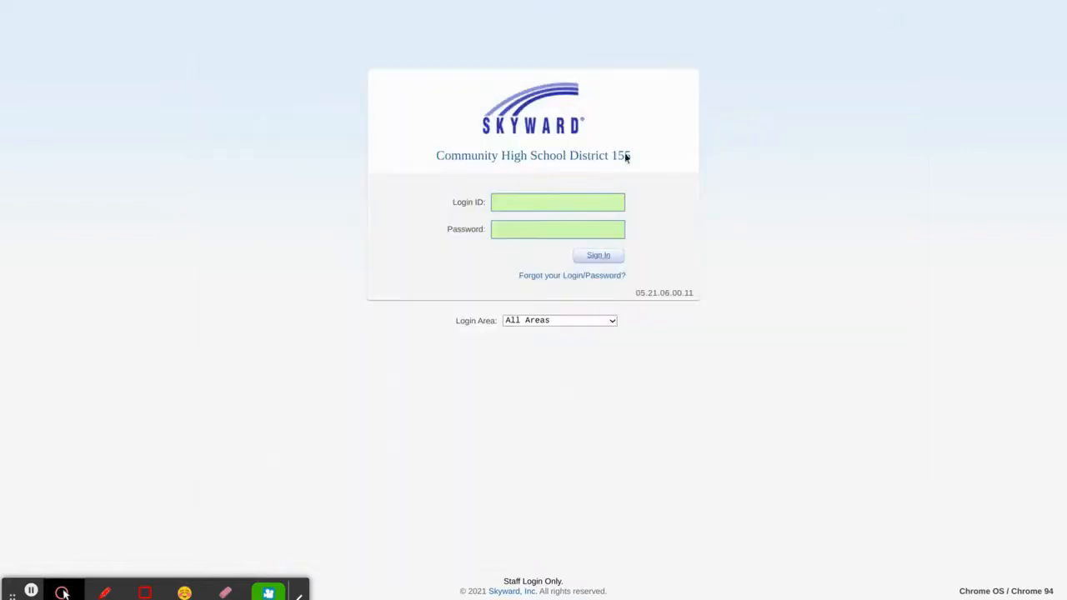